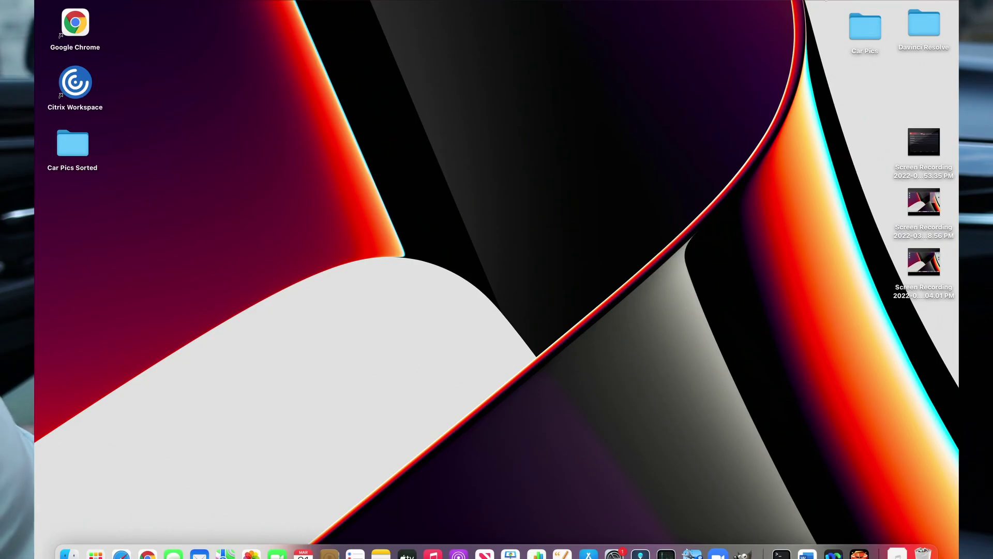
# - Check the Mac's Wi-Fi connection to the MHD_753B adapter network
pyautogui.click(815, 1)
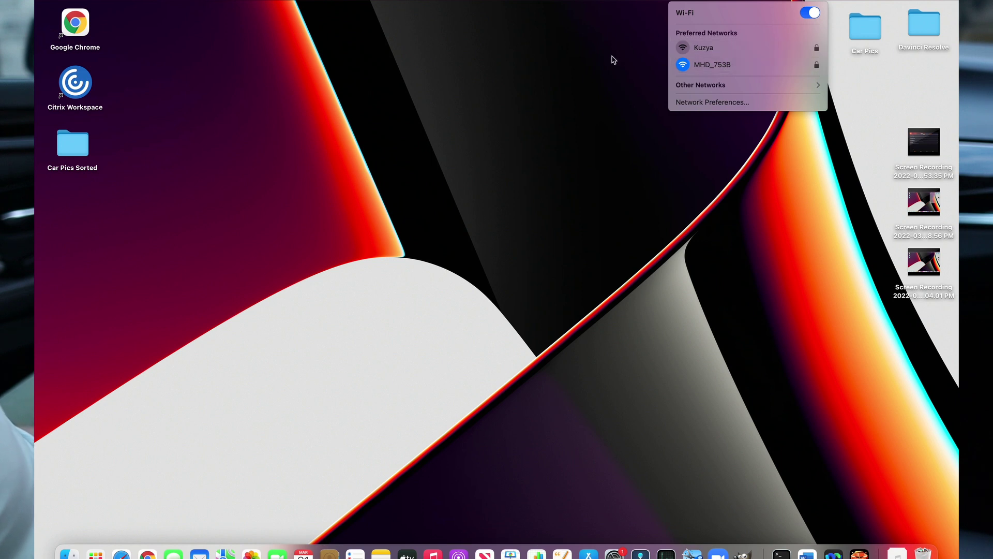
pyautogui.click(379, 143)
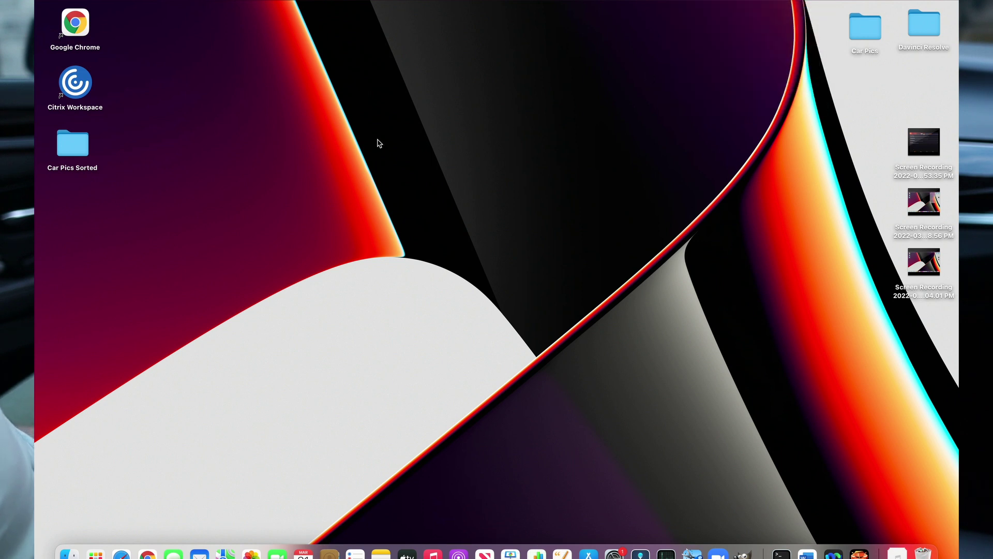
# - Switch to the MHD F+G app, open the built-in MHD maps and check the transmission choices, keeping Auto (8 AT)
pyautogui.hotkey('ctrl', 'Right')
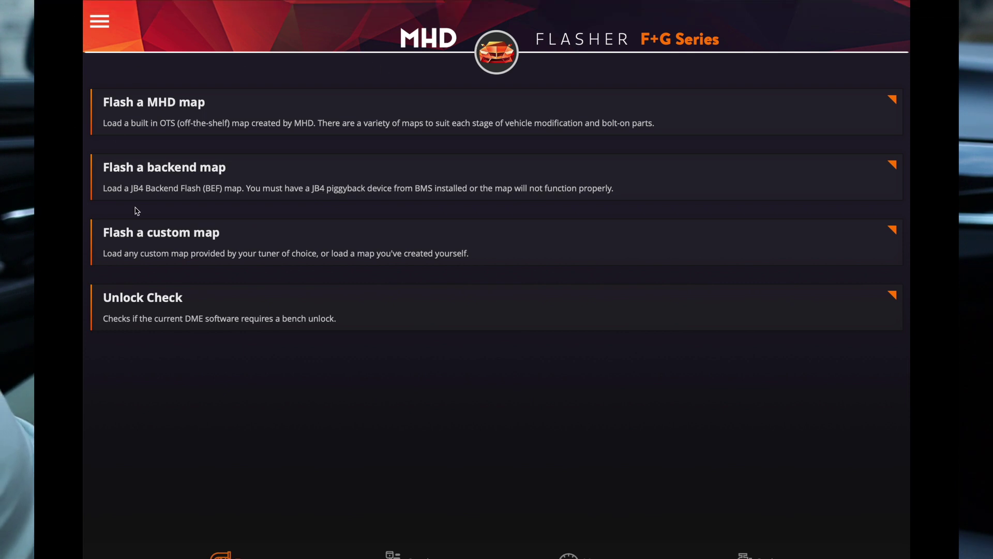
pyautogui.click(148, 114)
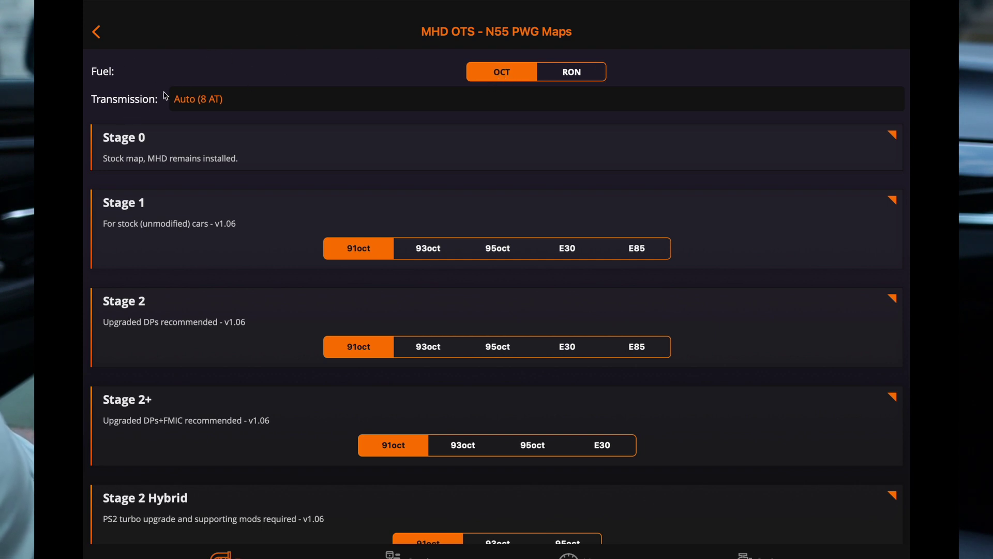
pyautogui.click(248, 106)
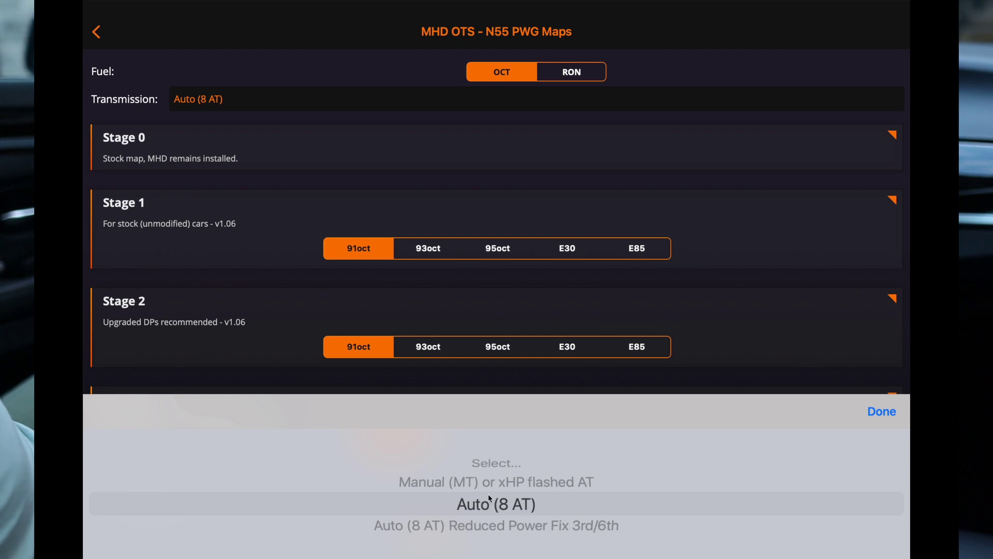
pyautogui.click(411, 177)
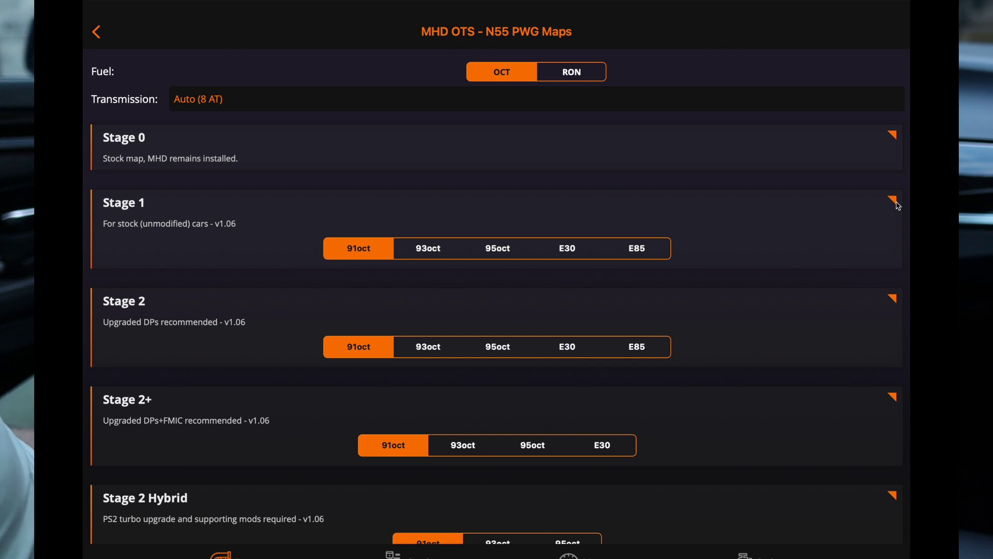
# - Connect the Wi-Fi to MHD_753B and open the Stage 1 91oct map for flashing
pyautogui.click(897, 203)
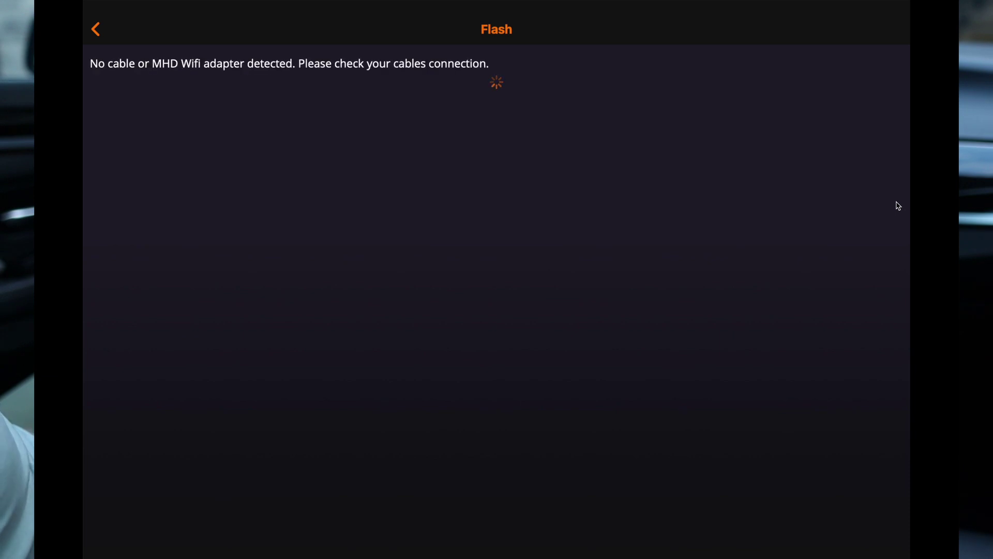
pyautogui.click(96, 30)
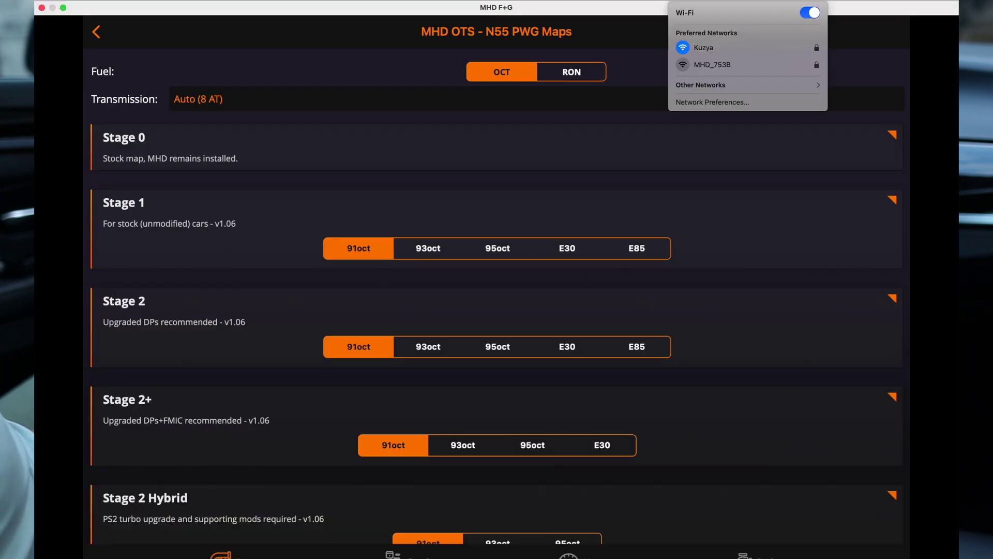
pyautogui.click(717, 65)
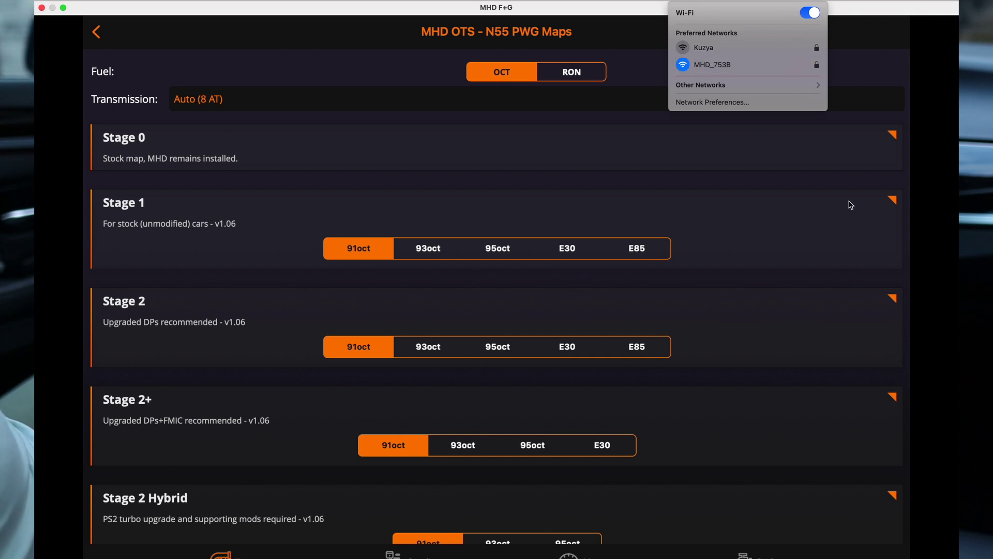
pyautogui.click(893, 203)
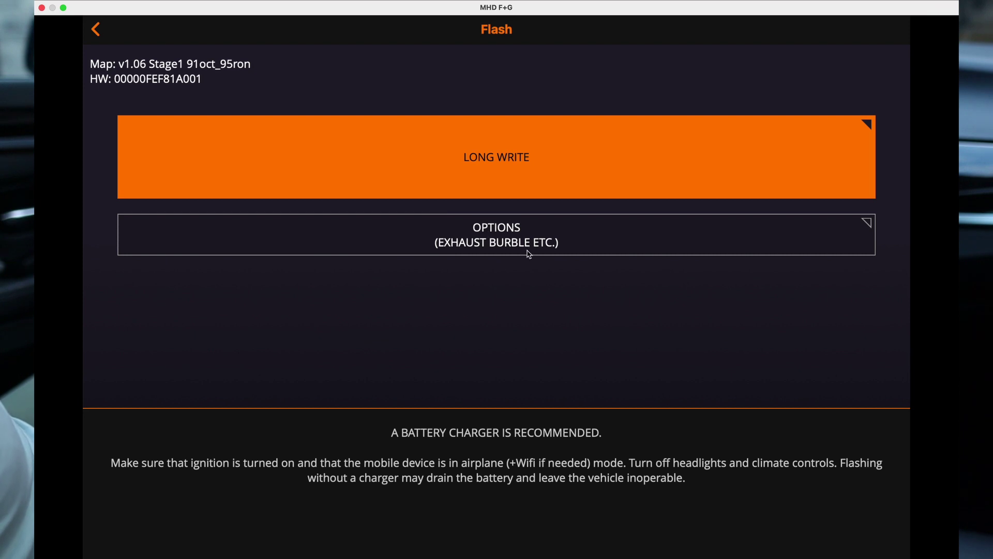
# - Open the flash options of the Stage 1 map and check the exhaust setup choices, keeping Stock DP(s)
pyautogui.click(493, 235)
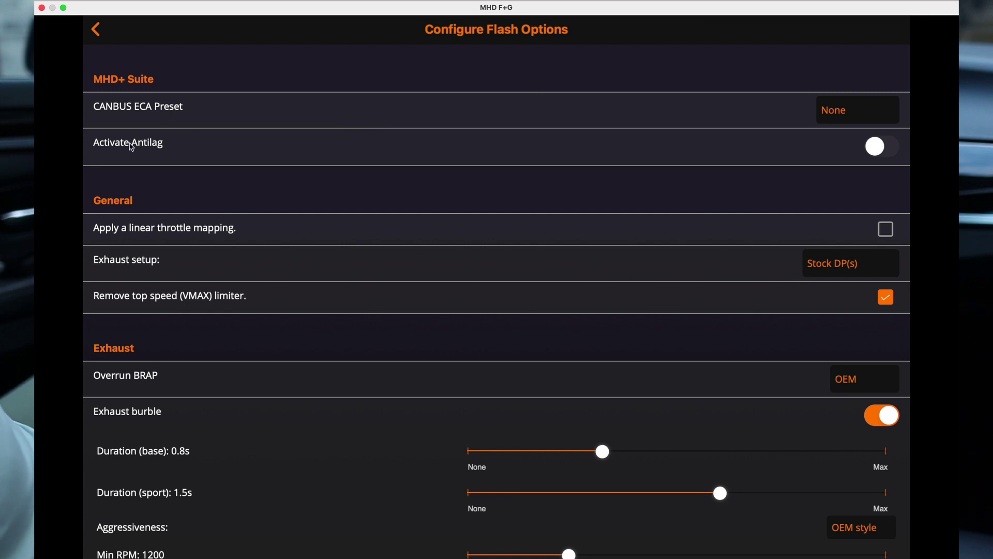
pyautogui.scroll(-2, 322, 182)
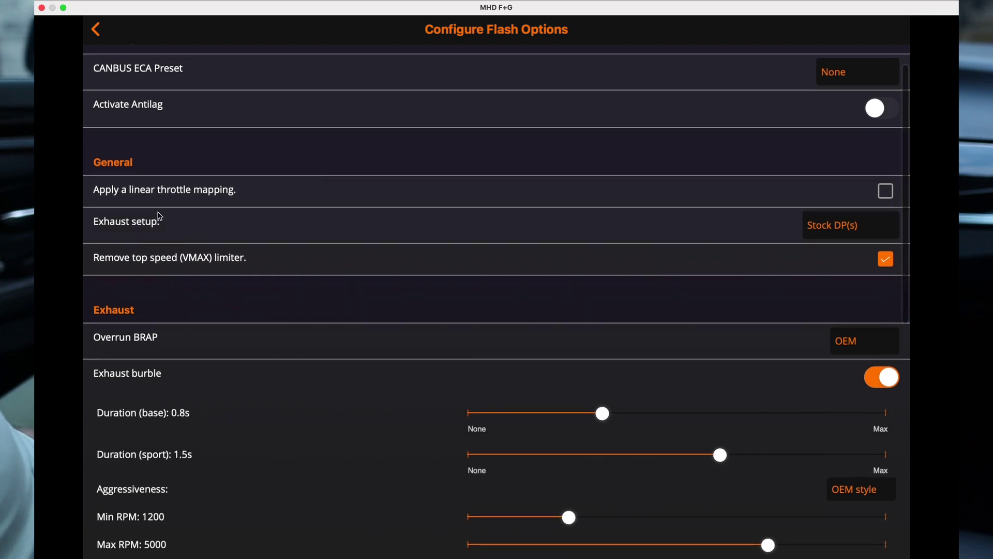
pyautogui.scroll(-1, 149, 195)
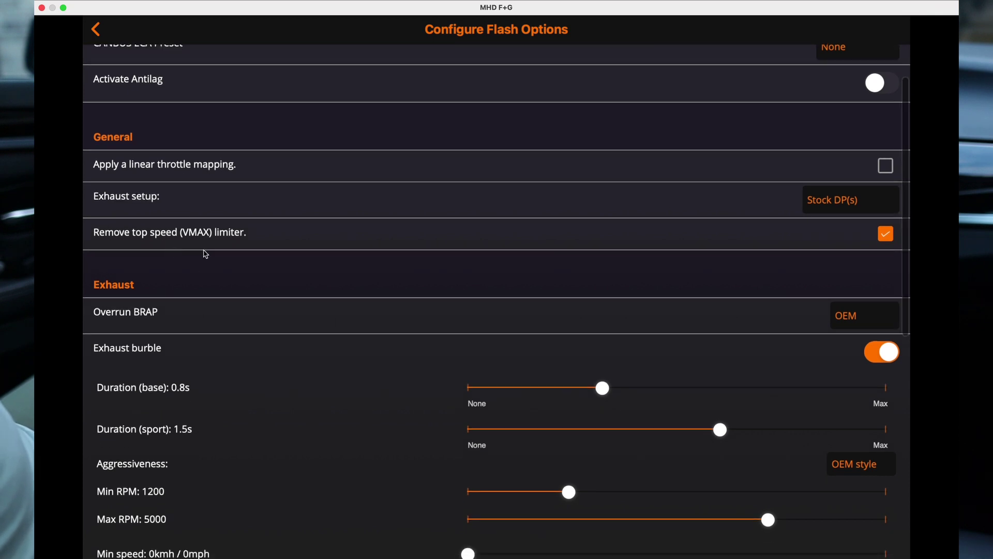
pyautogui.click(848, 205)
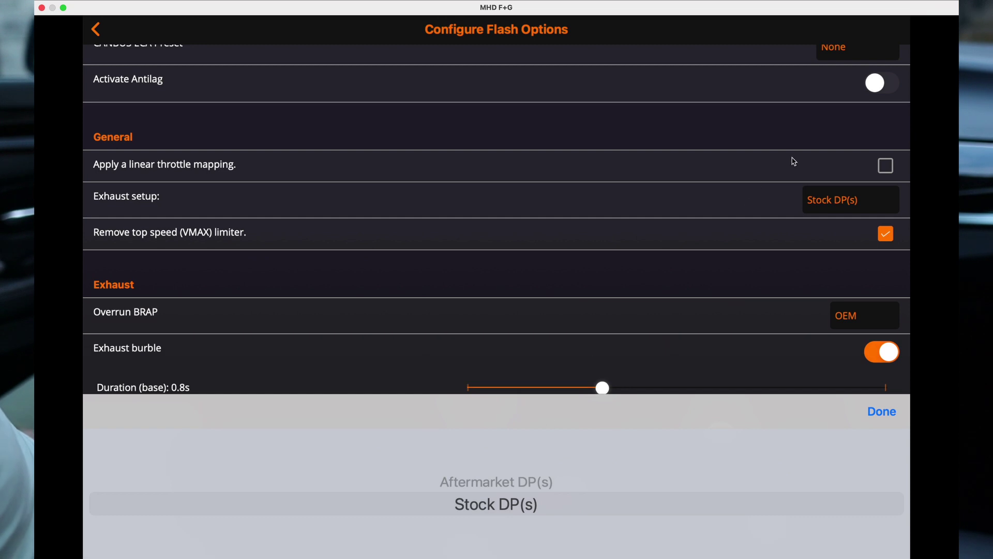
pyautogui.click(628, 264)
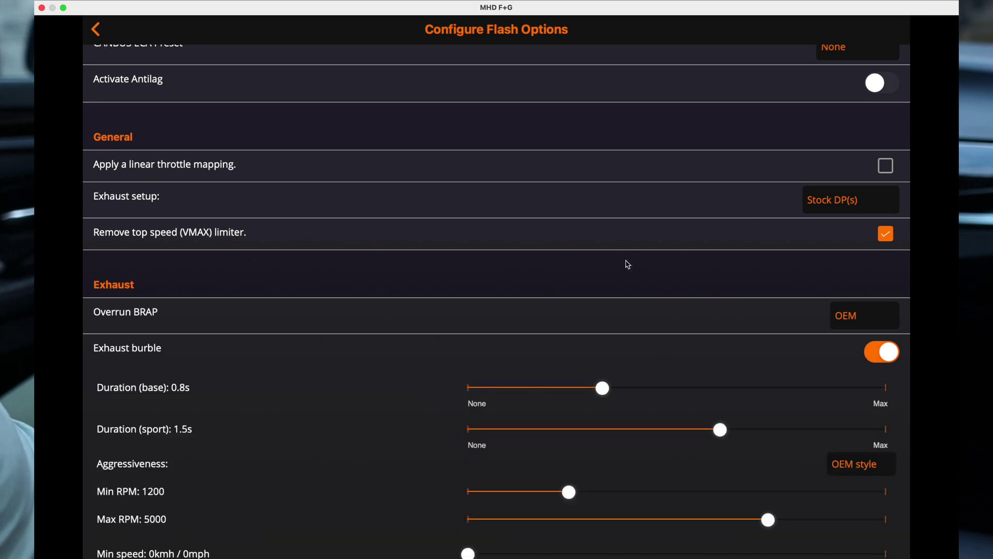
# - Set the exhaust burble duration to 0.5 s for base and 1.0 s for sport
pyautogui.scroll(-2, 628, 265)
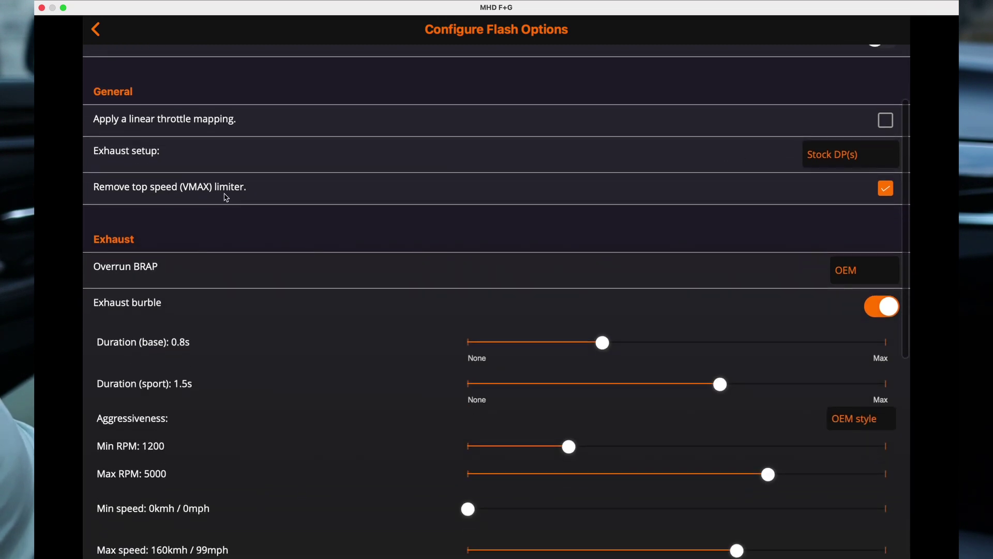
pyautogui.scroll(-2, 290, 193)
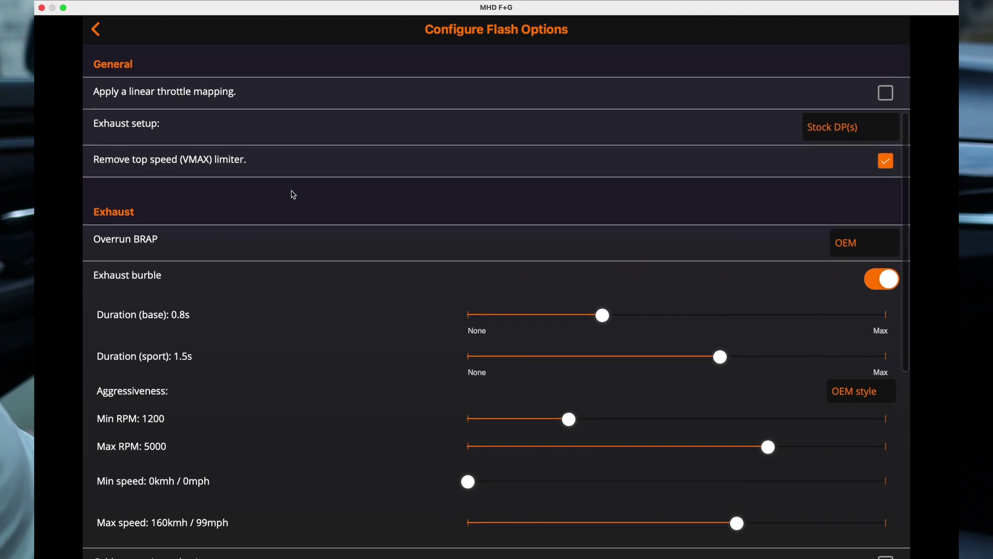
pyautogui.scroll(-2, 337, 214)
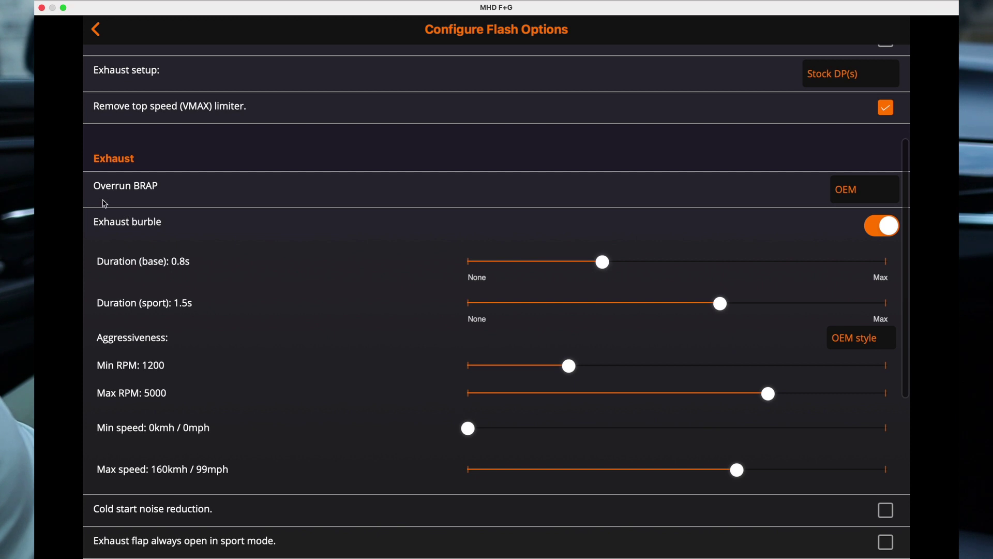
pyautogui.scroll(-1, 217, 391)
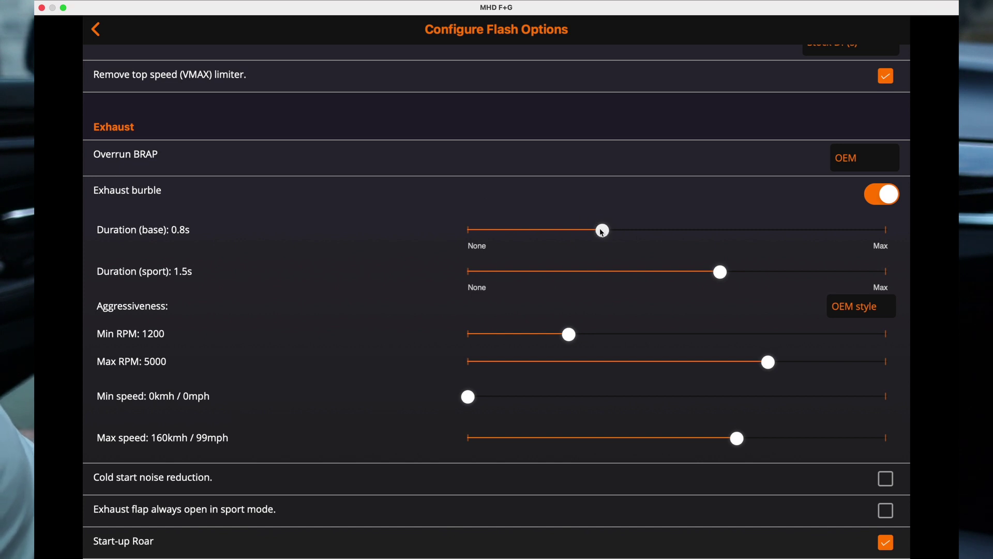
pyautogui.moveTo(593, 233); pyautogui.dragTo(547, 230)
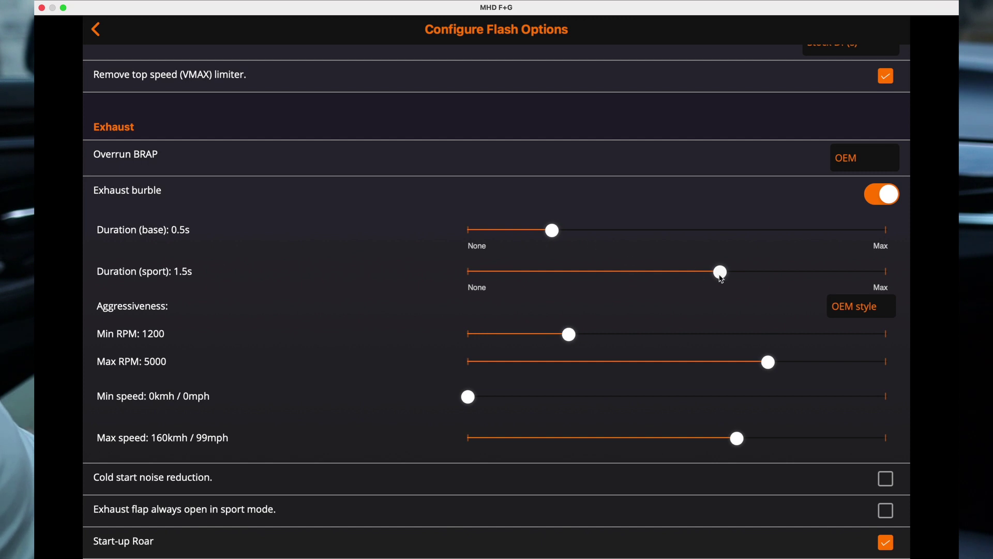
pyautogui.moveTo(720, 276); pyautogui.dragTo(627, 261)
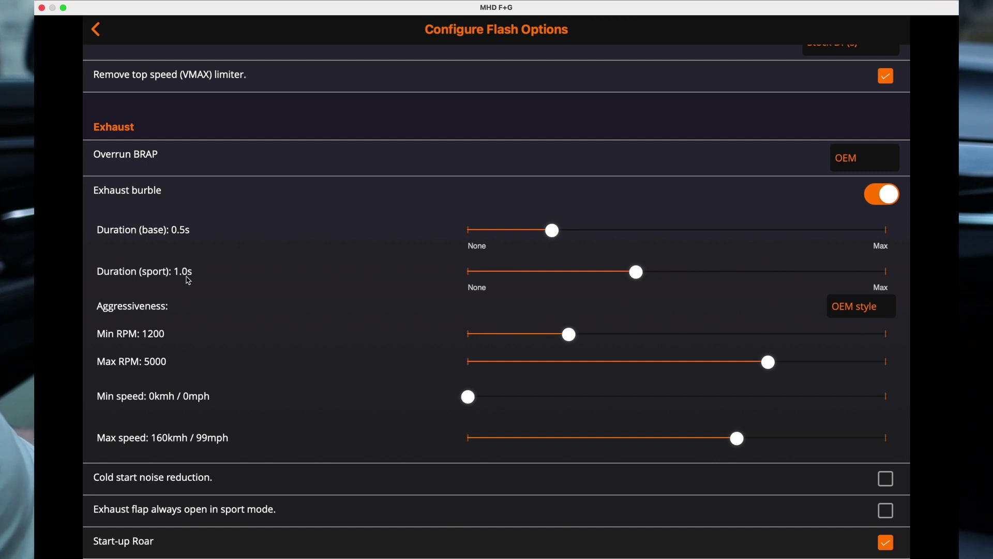
# - Set the exhaust burble aggressiveness to medium
pyautogui.scroll(-1, 385, 260)
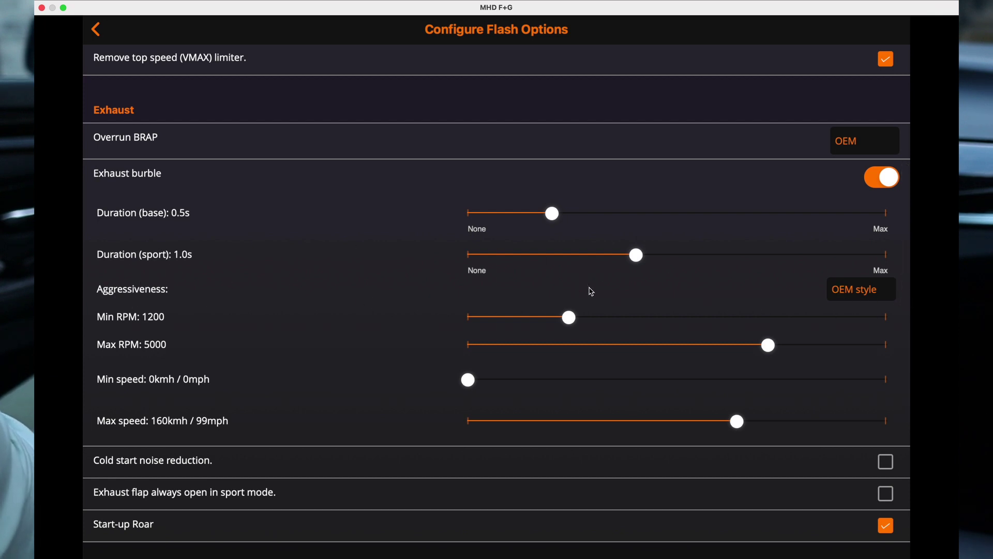
pyautogui.click(869, 298)
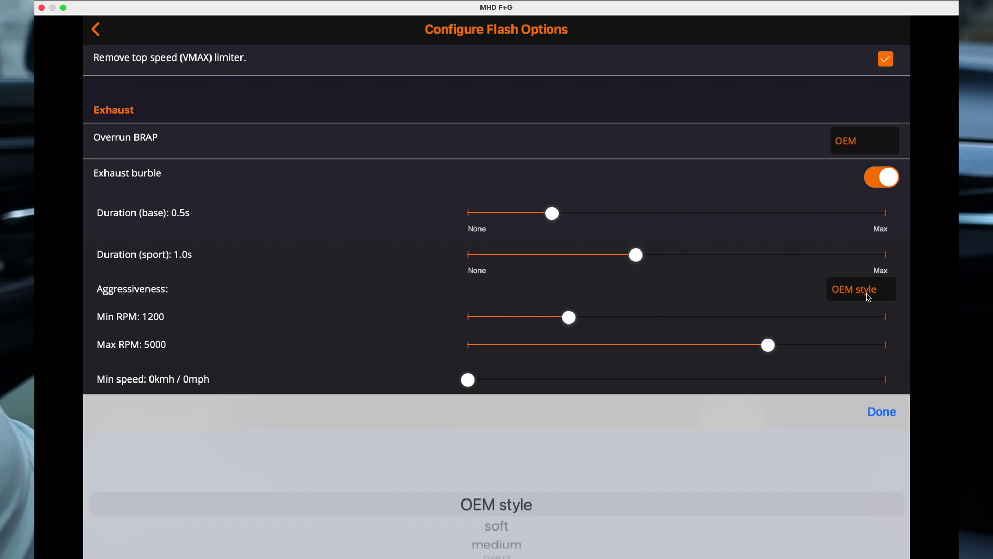
pyautogui.scroll(-2, 565, 554)
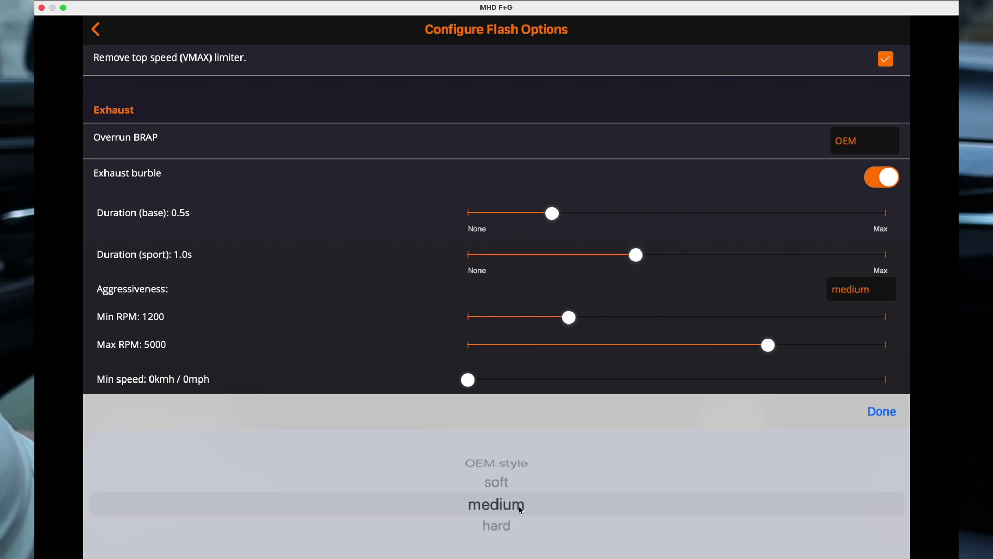
pyautogui.click(882, 412)
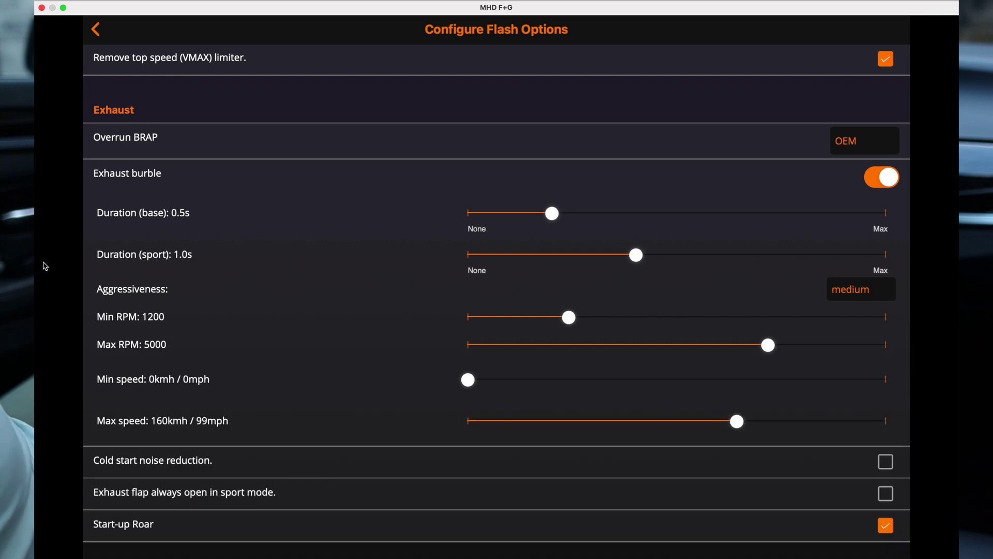
# - Set the minimum RPM for the exhaust burble to 1000
pyautogui.scroll(-1, 305, 341)
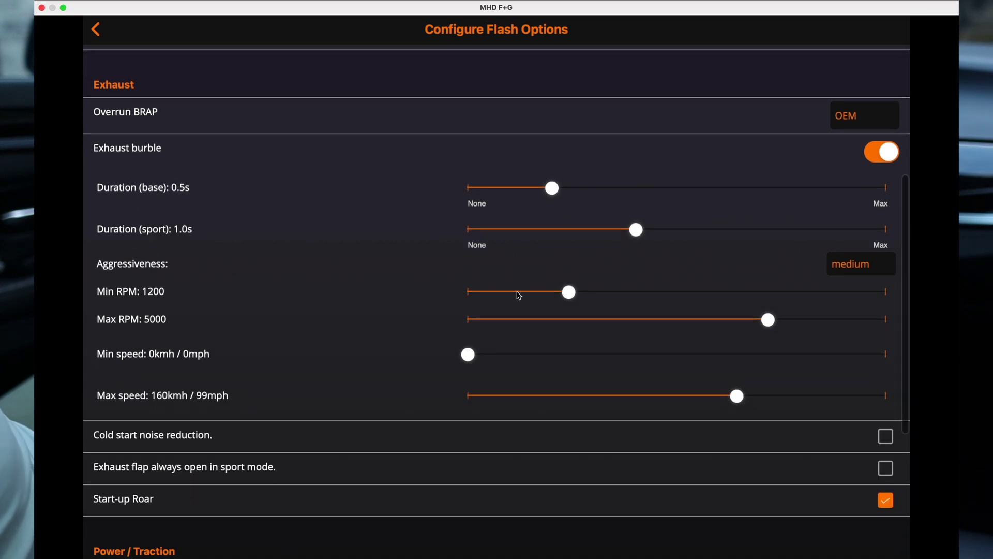
pyautogui.scroll(-1, 365, 312)
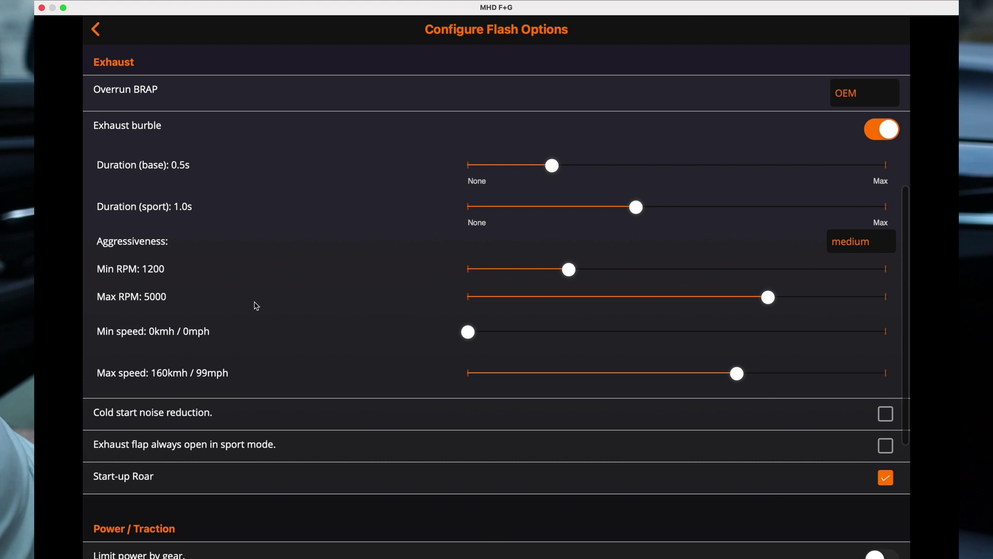
pyautogui.scroll(-1, 255, 305)
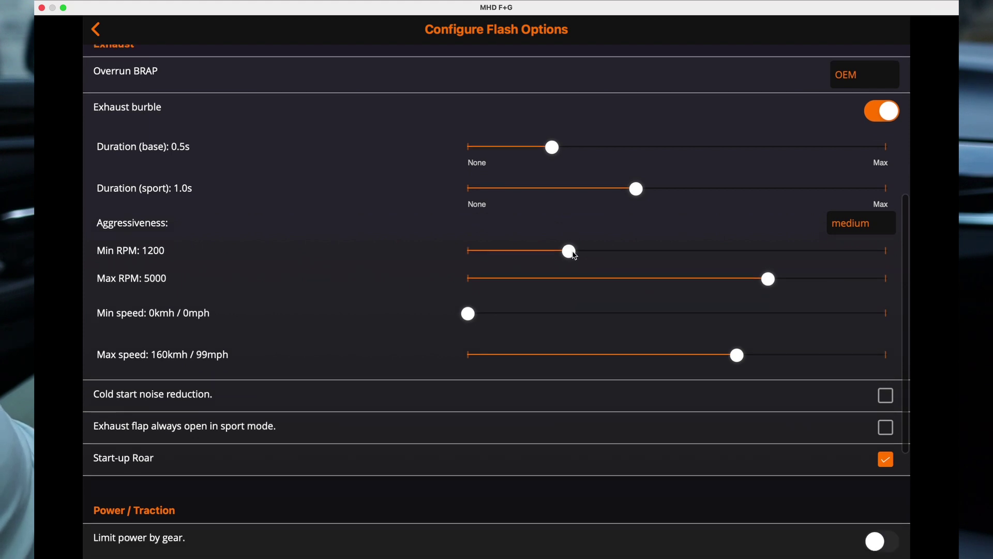
pyautogui.moveTo(564, 257); pyautogui.dragTo(552, 257)
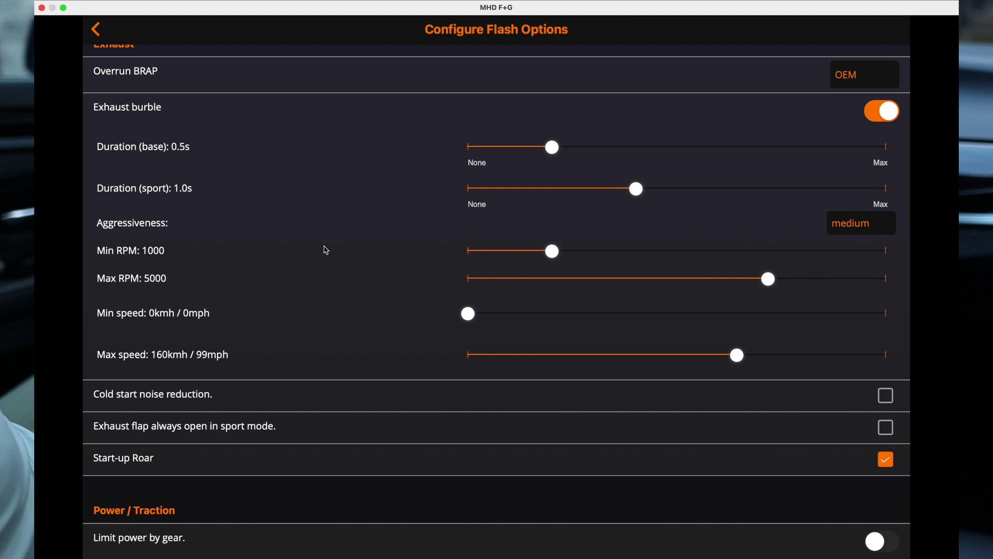
# - Enable the option that keeps the exhaust flap always open in sport mode
pyautogui.scroll(-1, 326, 250)
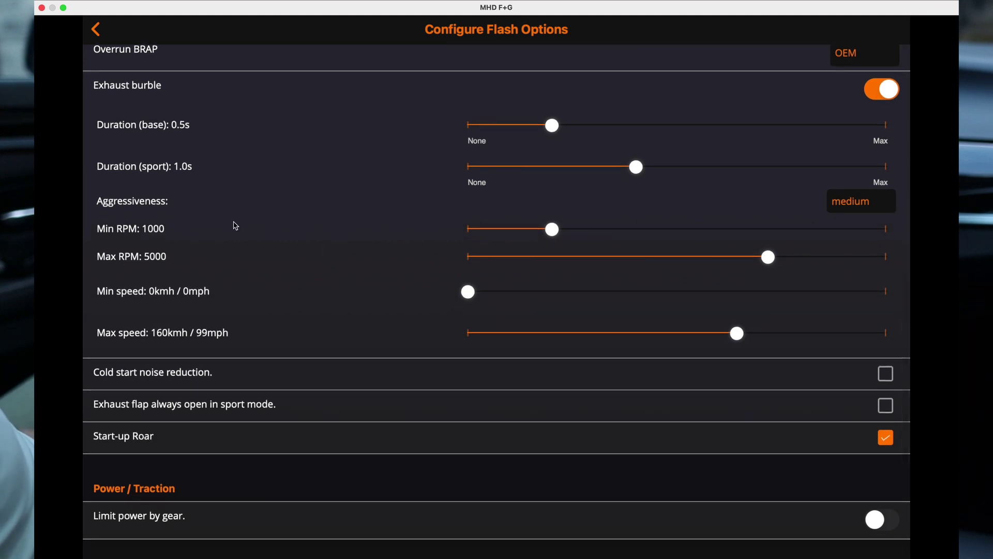
pyautogui.scroll(-4, 346, 285)
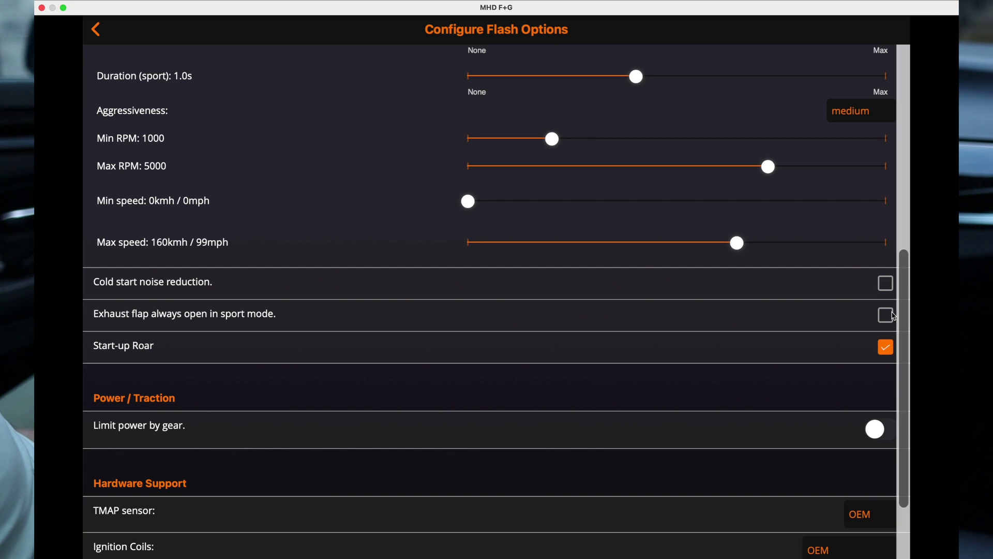
pyautogui.click(885, 315)
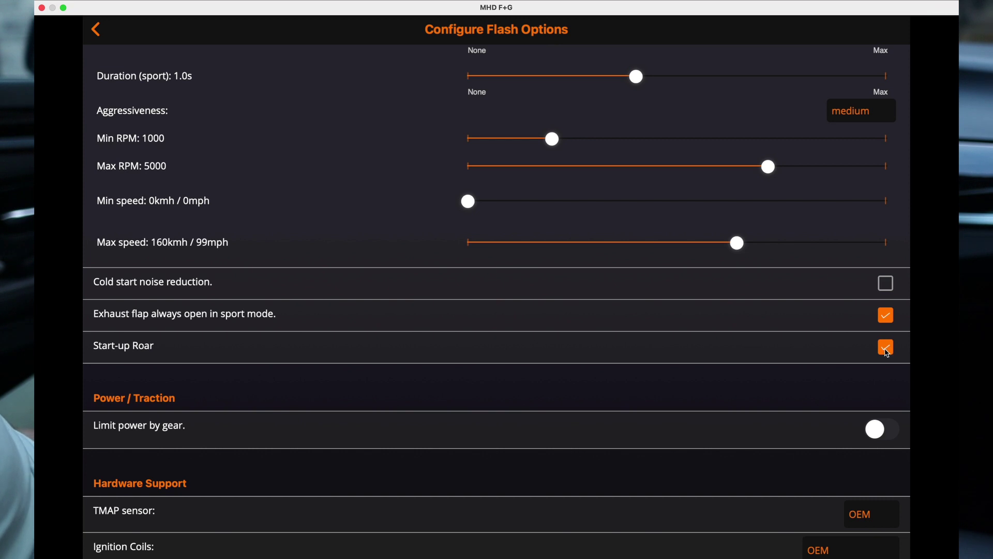
# - Review the remaining flash options, return to the Flash page and start the long write of the Stage 1 91oct map
pyautogui.scroll(-3, 801, 350)
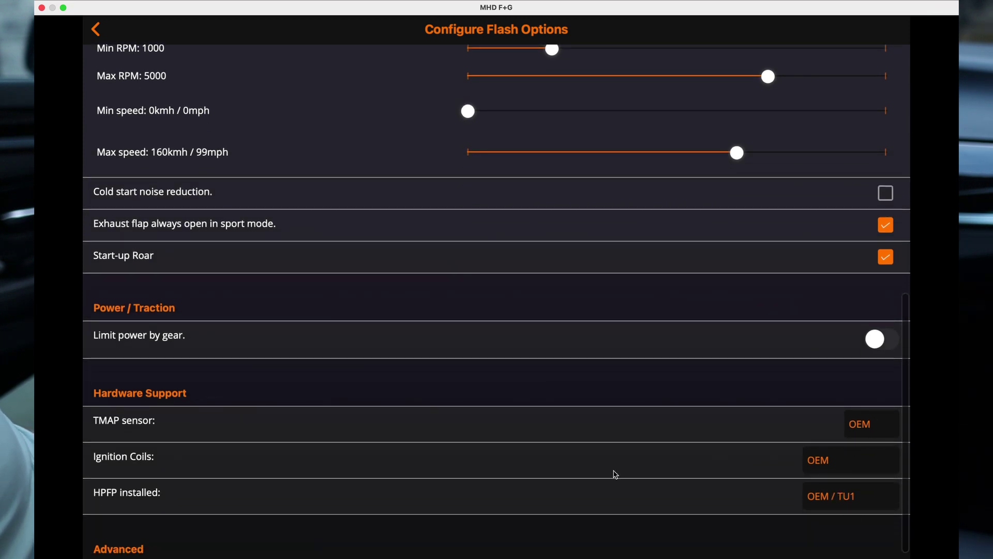
pyautogui.scroll(-2, 616, 474)
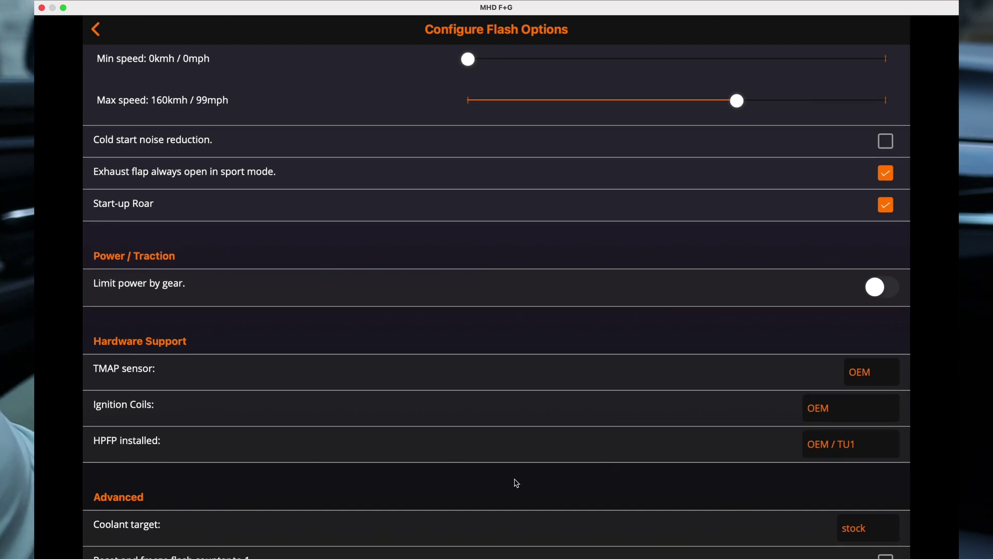
pyautogui.scroll(20, 516, 483)
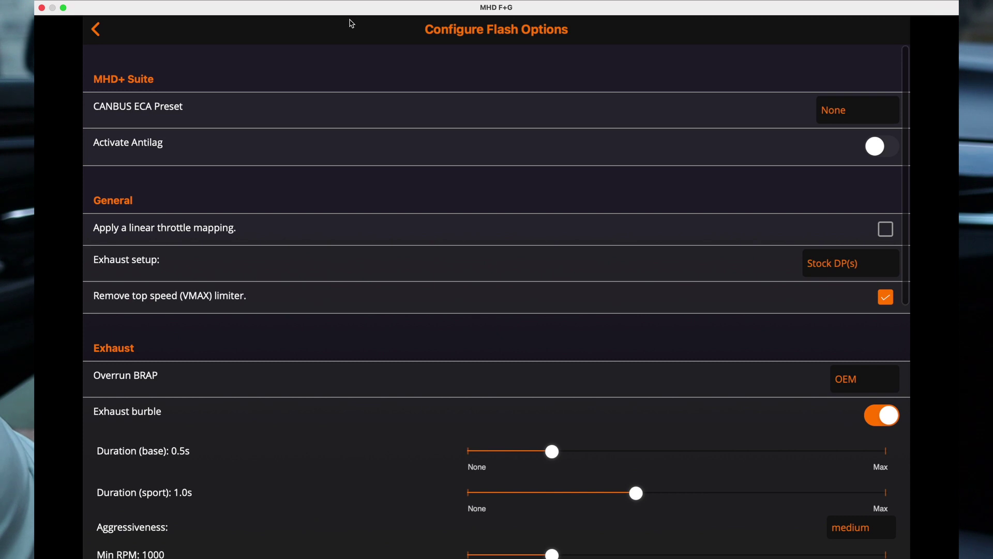
pyautogui.scroll(-1, 363, 266)
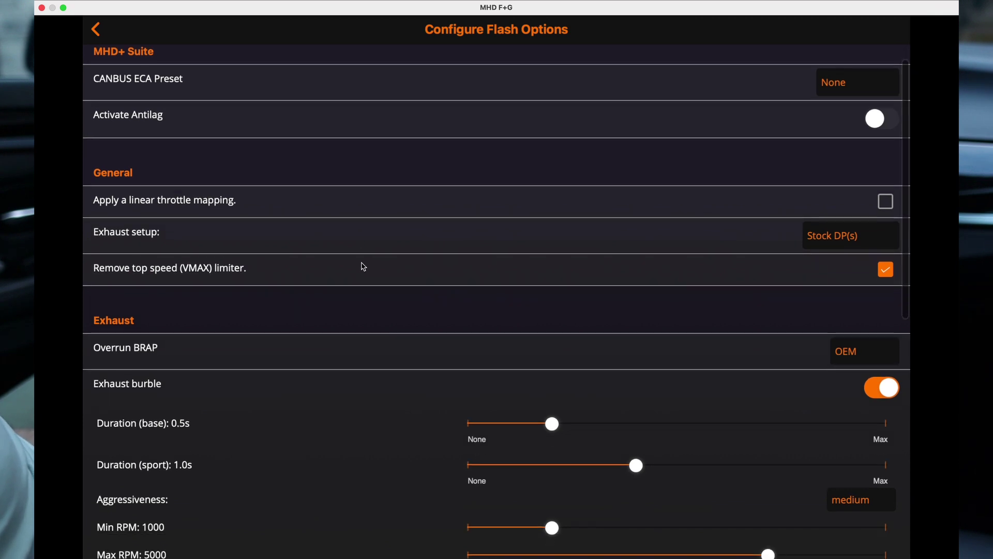
pyautogui.click(96, 30)
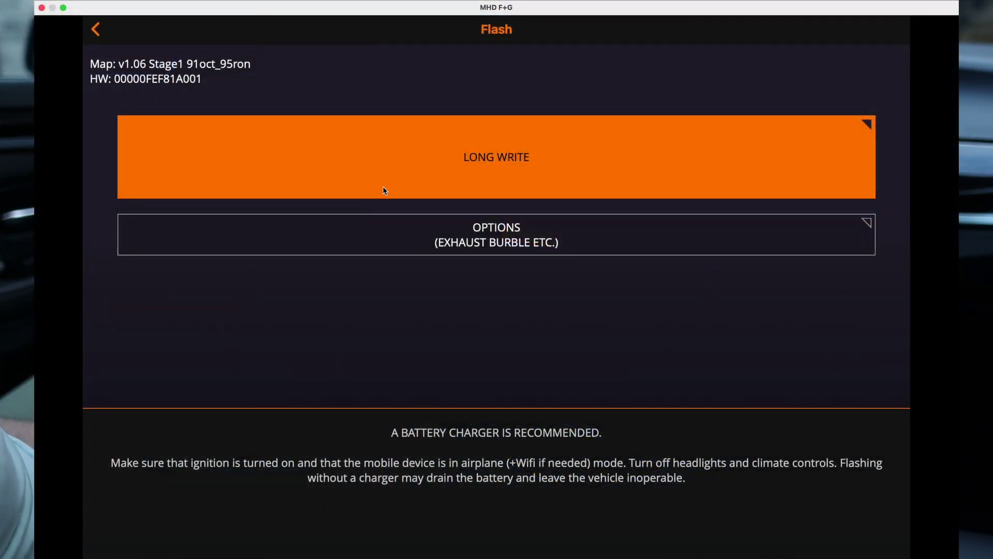
pyautogui.click(397, 181)
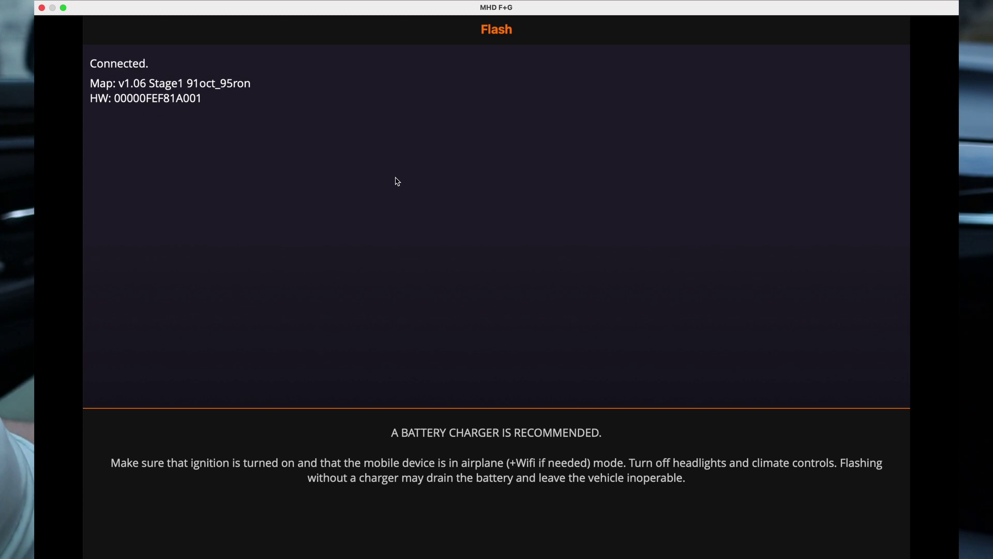